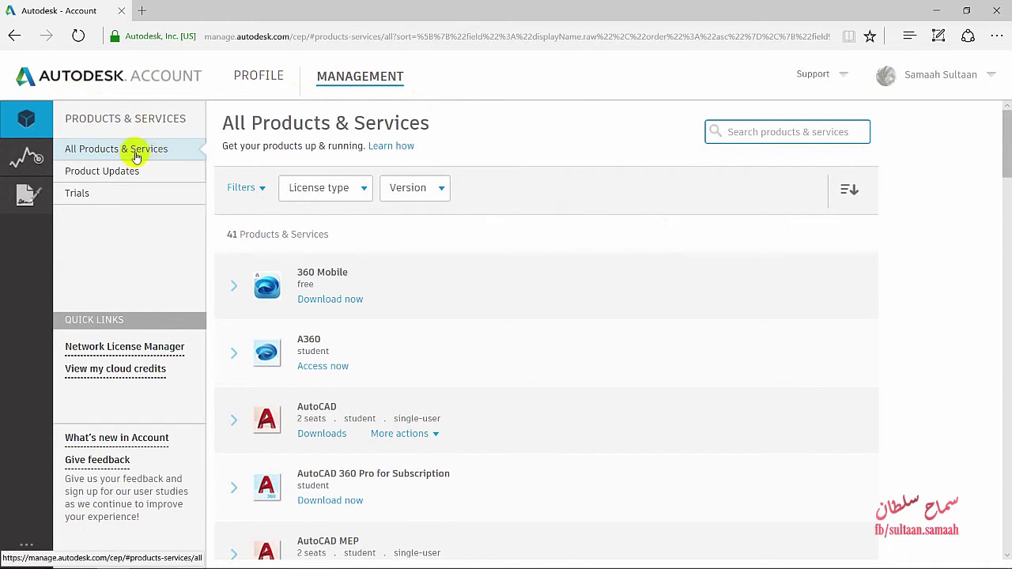
- Open Insight 360 - Green Building Studio from the All Products & Services list and look through its My Projects table
scroll(569, 181, "down", 2)
scroll(571, 182, "down", 9)
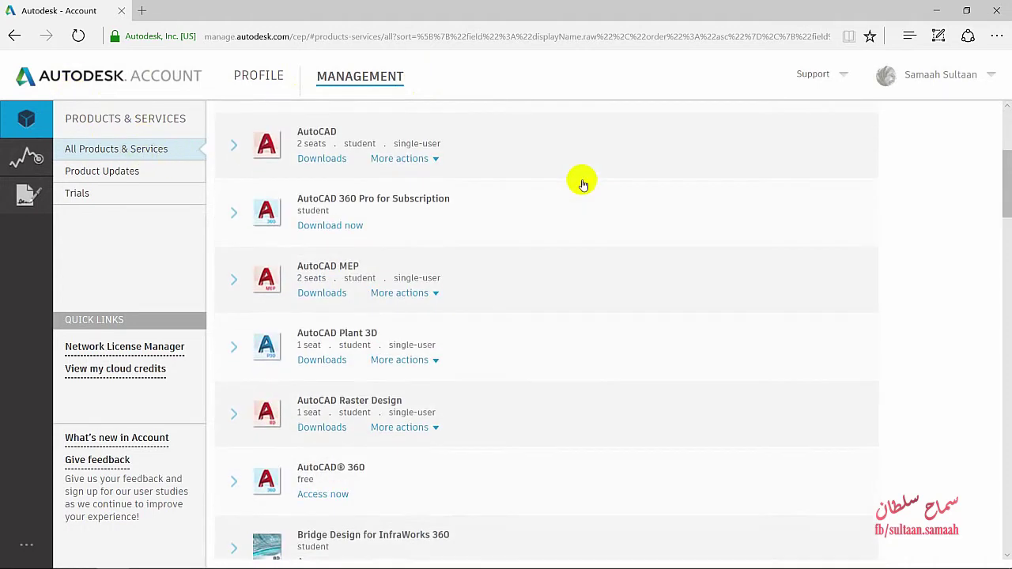
scroll(582, 184, "down", 10)
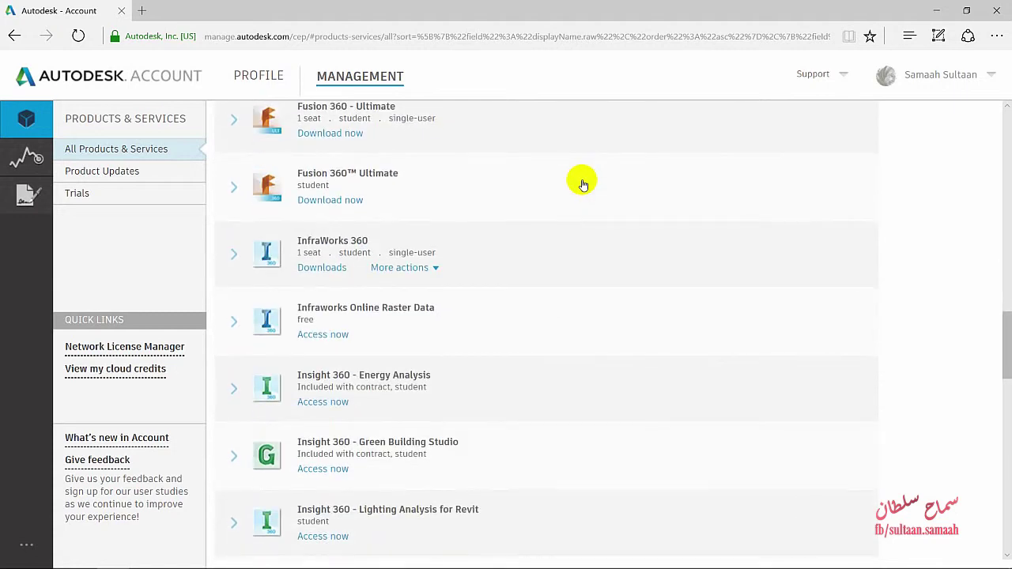
scroll(582, 184, "down", 3)
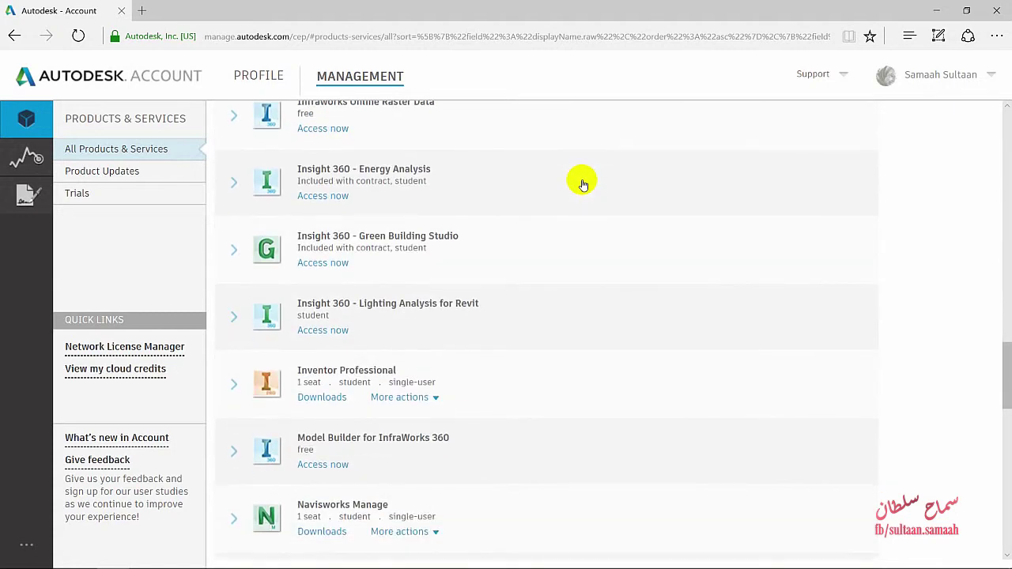
scroll(583, 184, "down", 7)
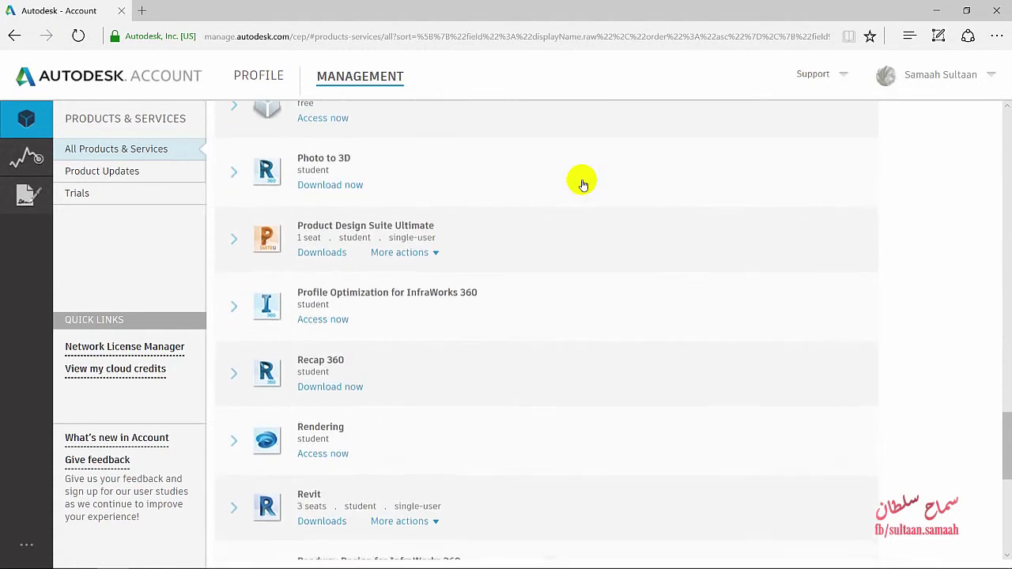
scroll(582, 184, "down", 8)
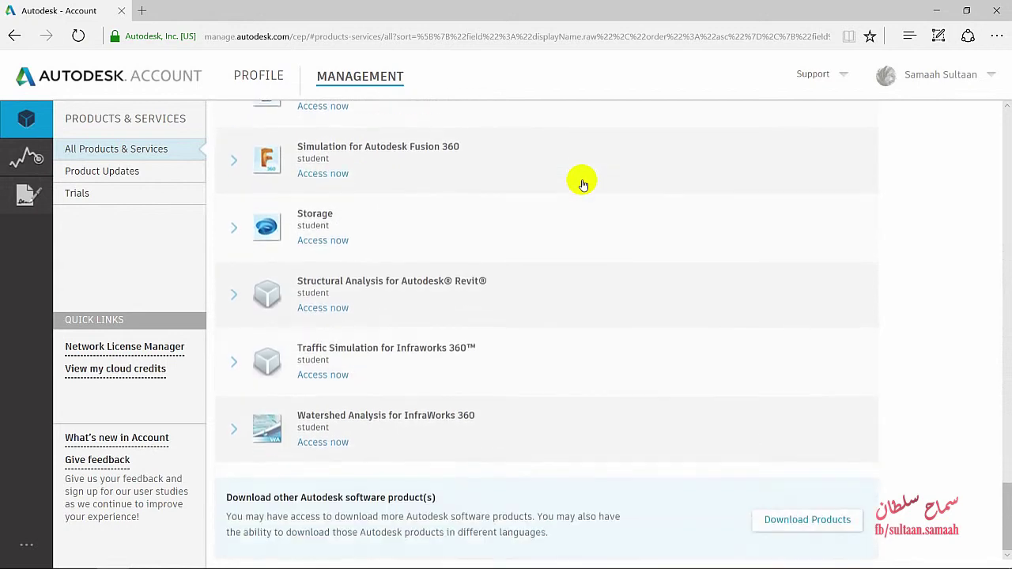
scroll(582, 184, "up", 11)
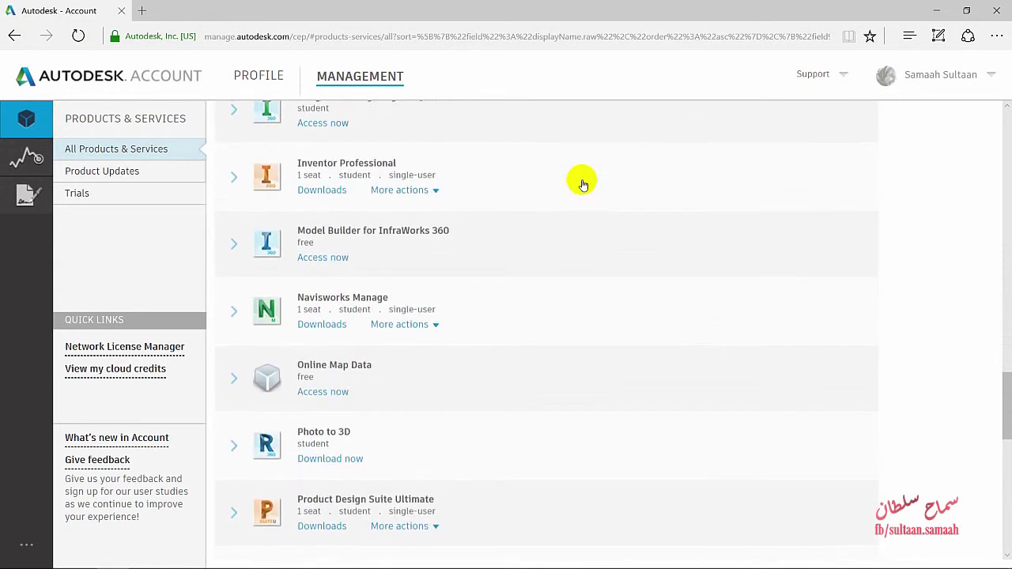
scroll(582, 184, "up", 3)
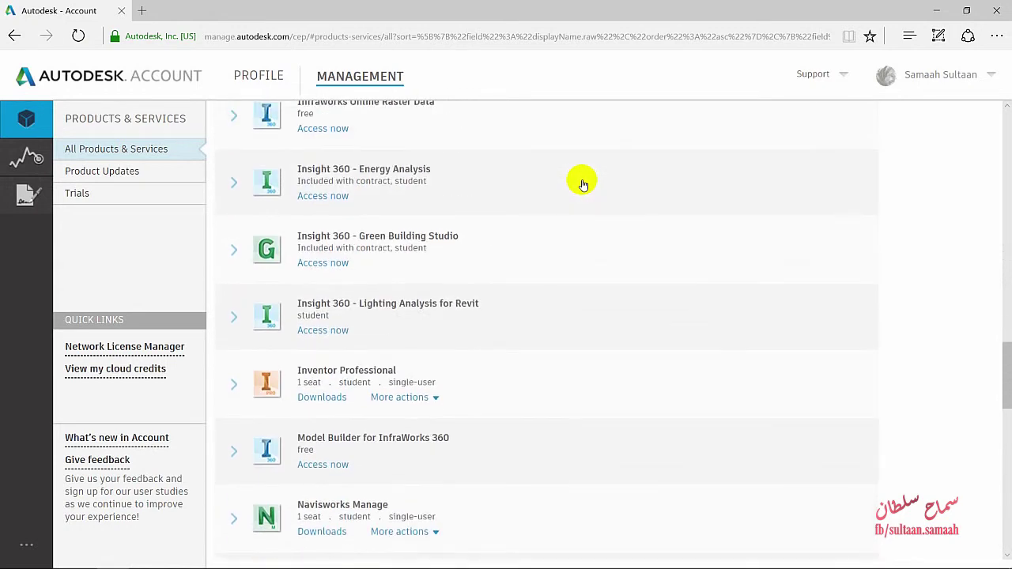
scroll(583, 185, "up", 1)
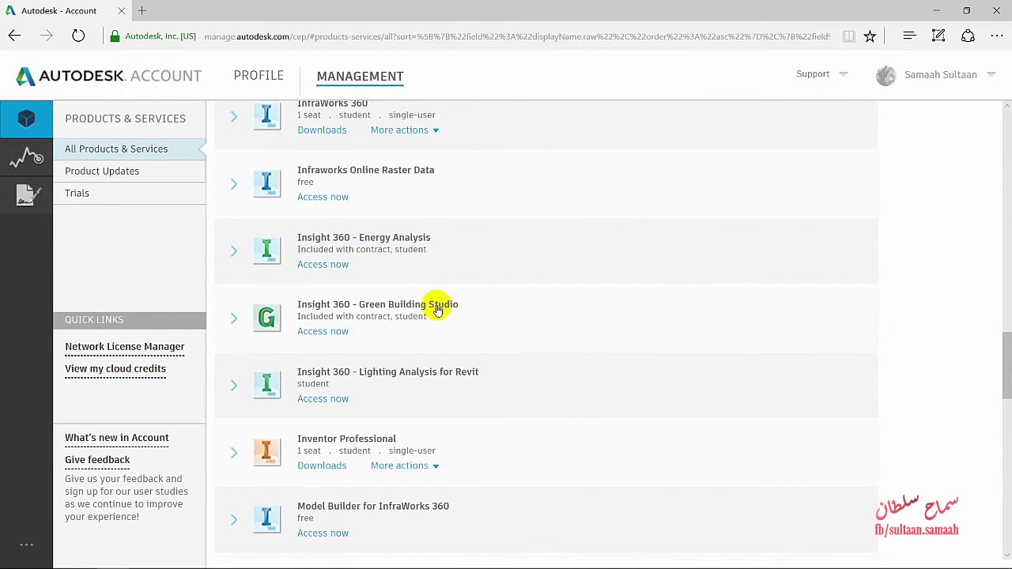
left_click(323, 334)
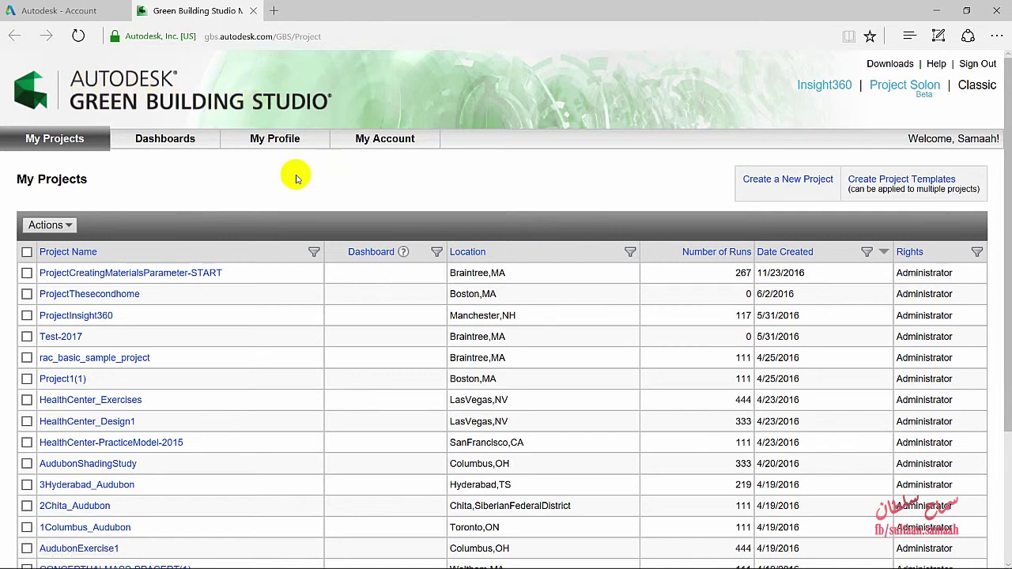
scroll(419, 302, "down", 3)
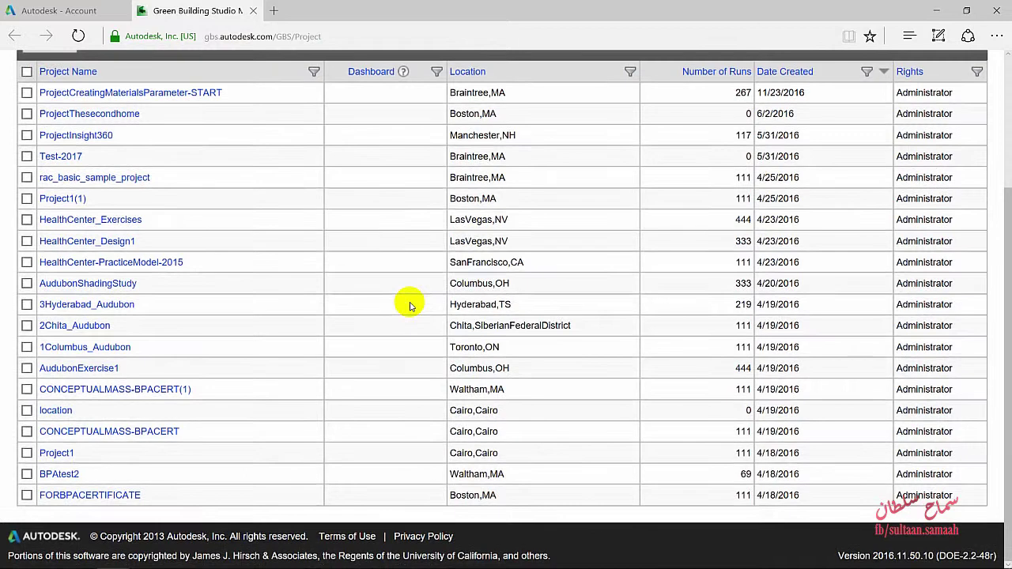
scroll(410, 306, "up", 3)
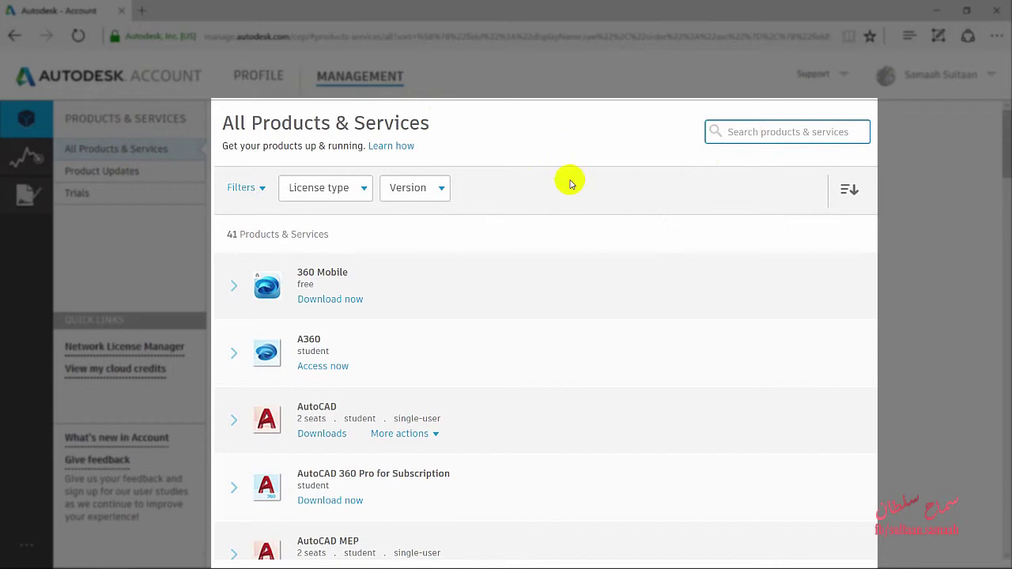
- From the account's product list, access Insight 360 - Green Building Studio again and review the listed projects
scroll(569, 181, "down", 3)
scroll(583, 184, "down", 6)
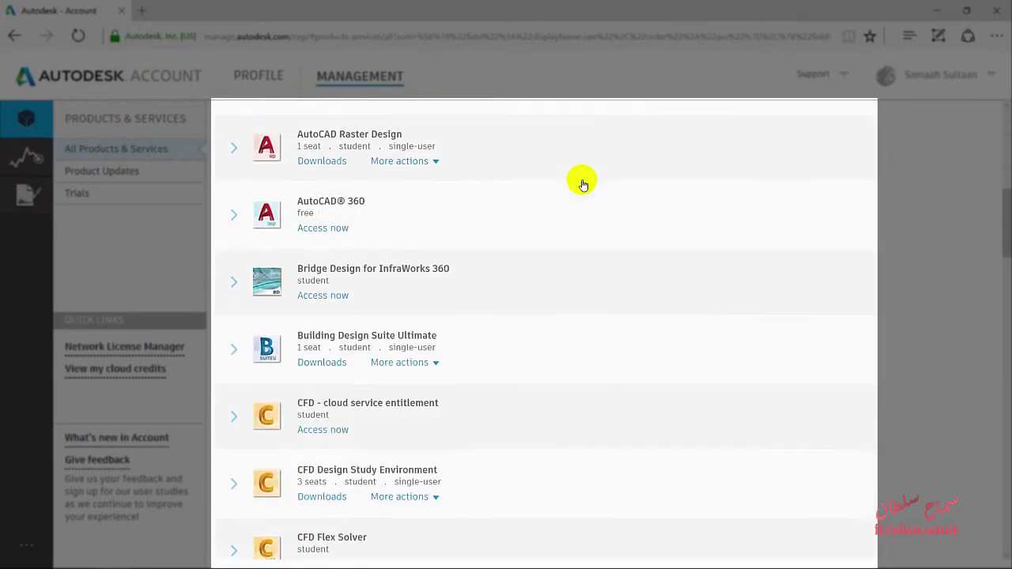
scroll(582, 184, "down", 8)
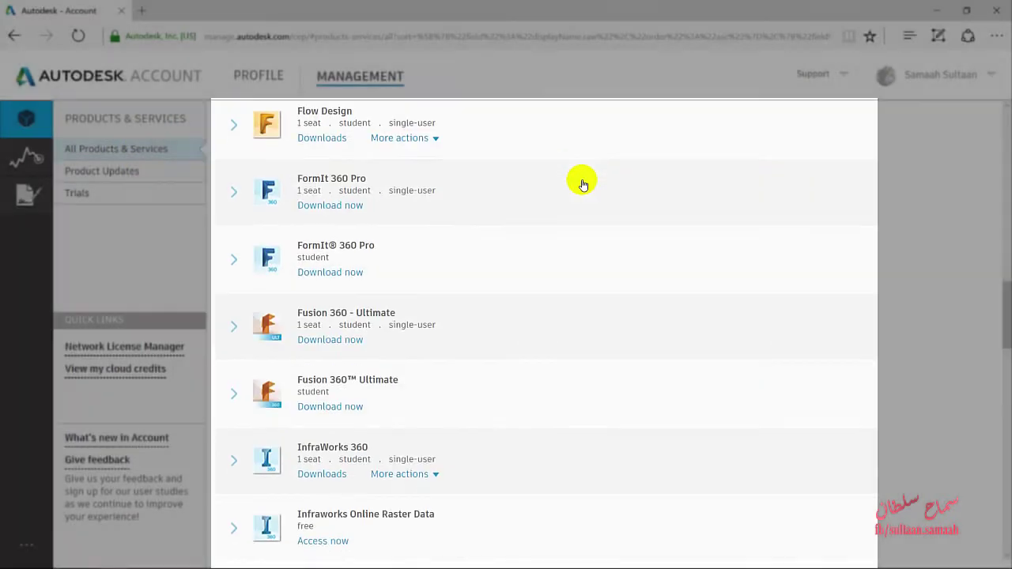
scroll(582, 184, "down", 3)
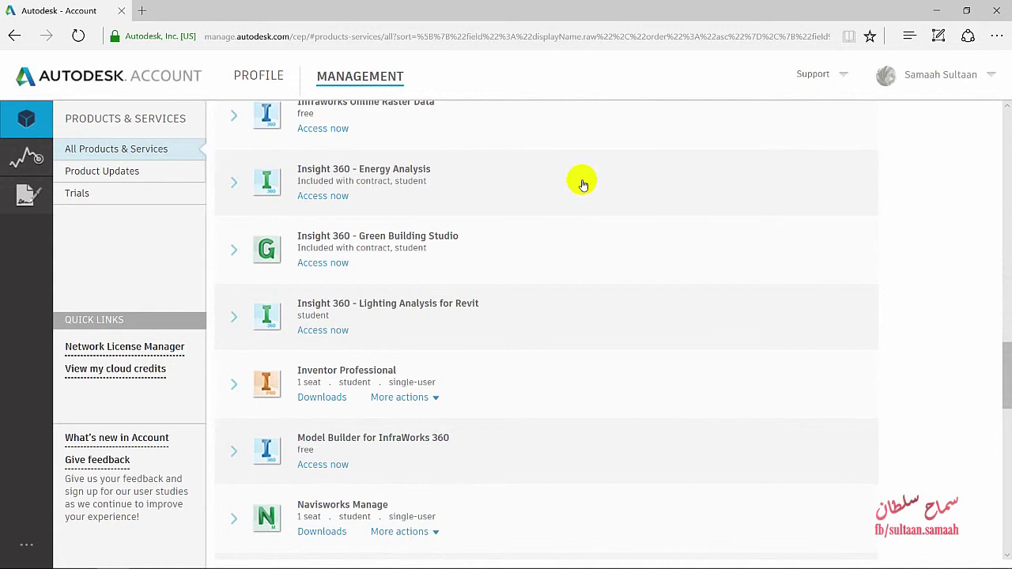
scroll(582, 184, "down", 7)
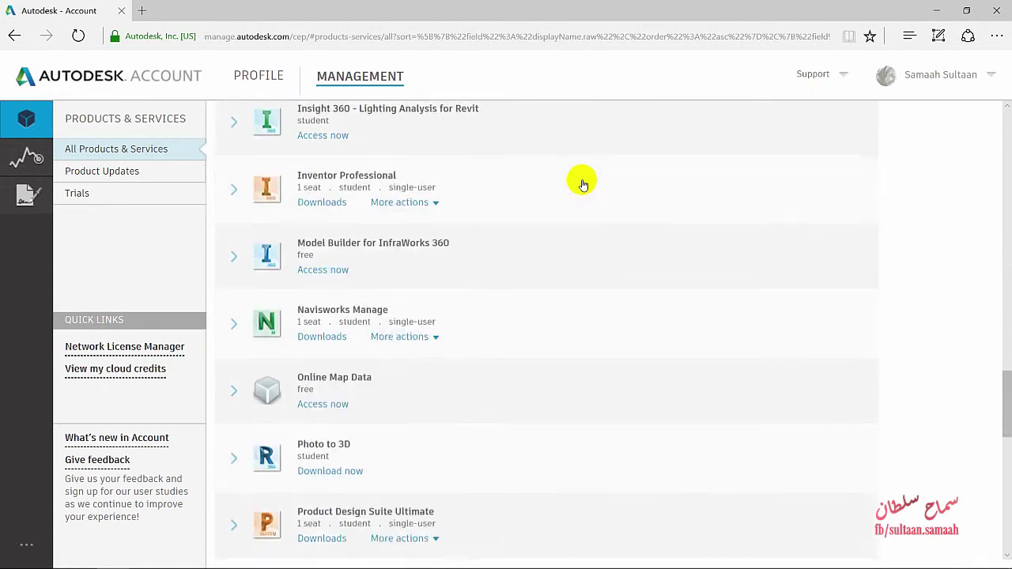
scroll(582, 184, "down", 7)
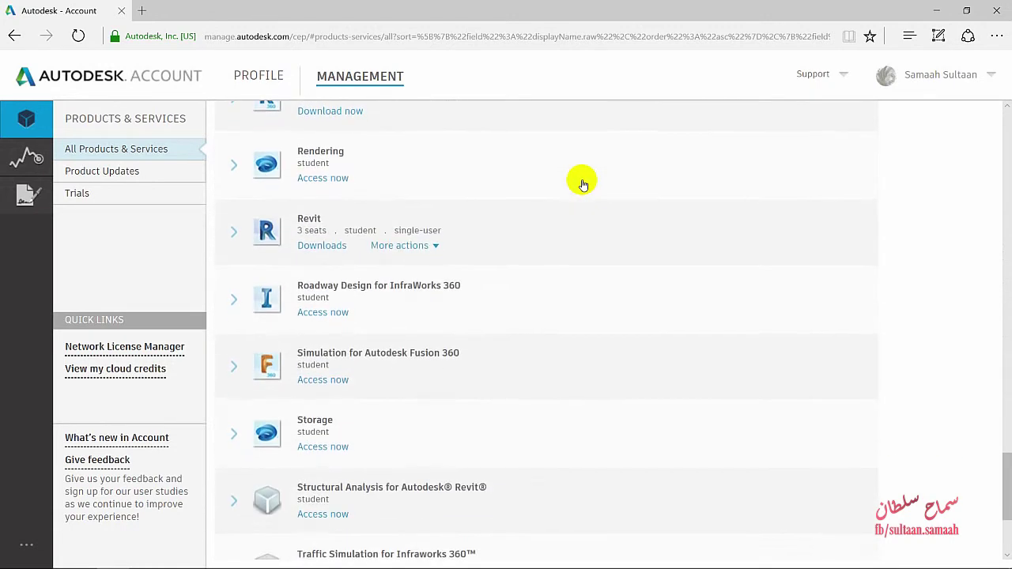
scroll(583, 184, "up", 10)
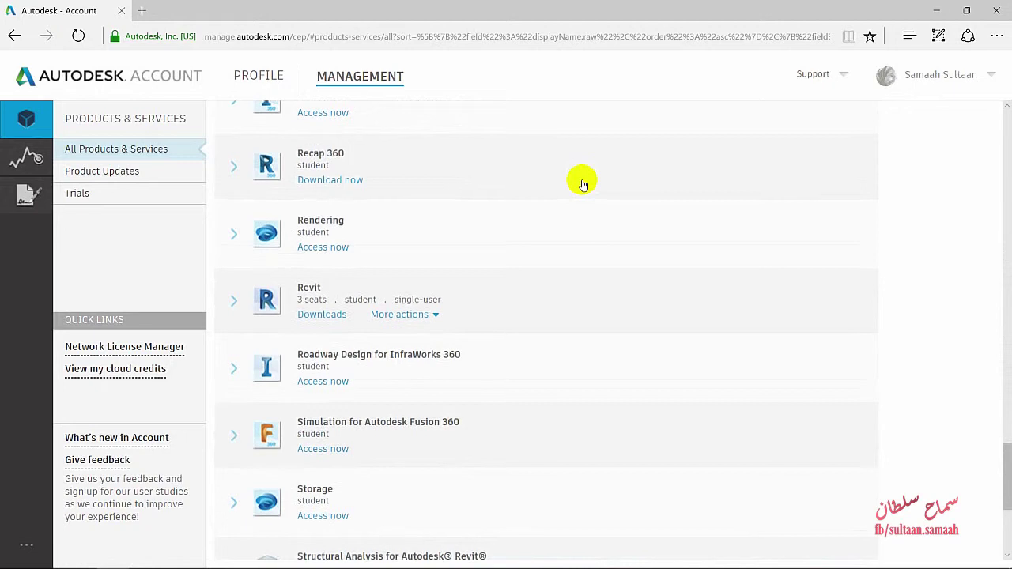
scroll(582, 184, "up", 3)
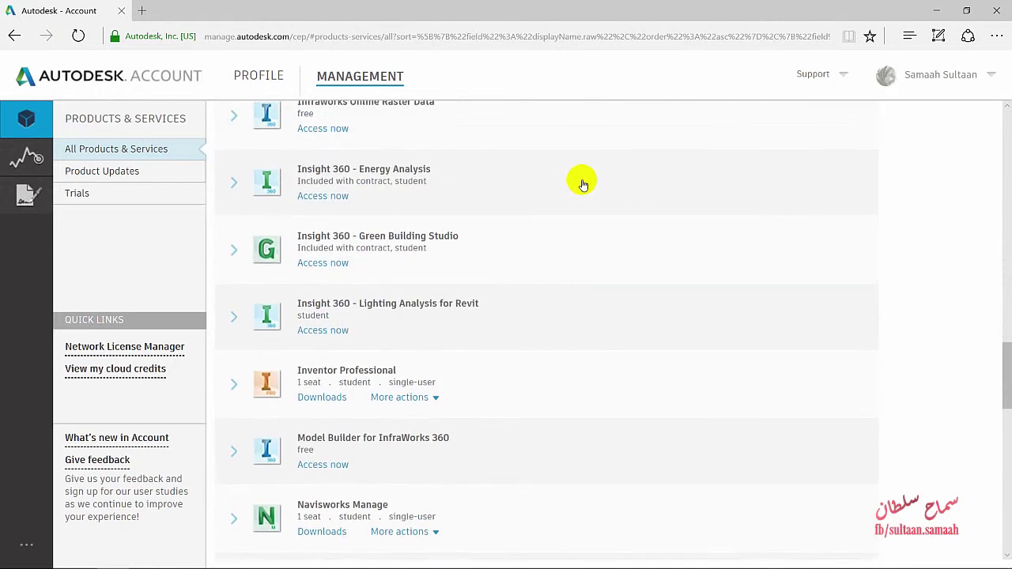
scroll(583, 184, "up", 1)
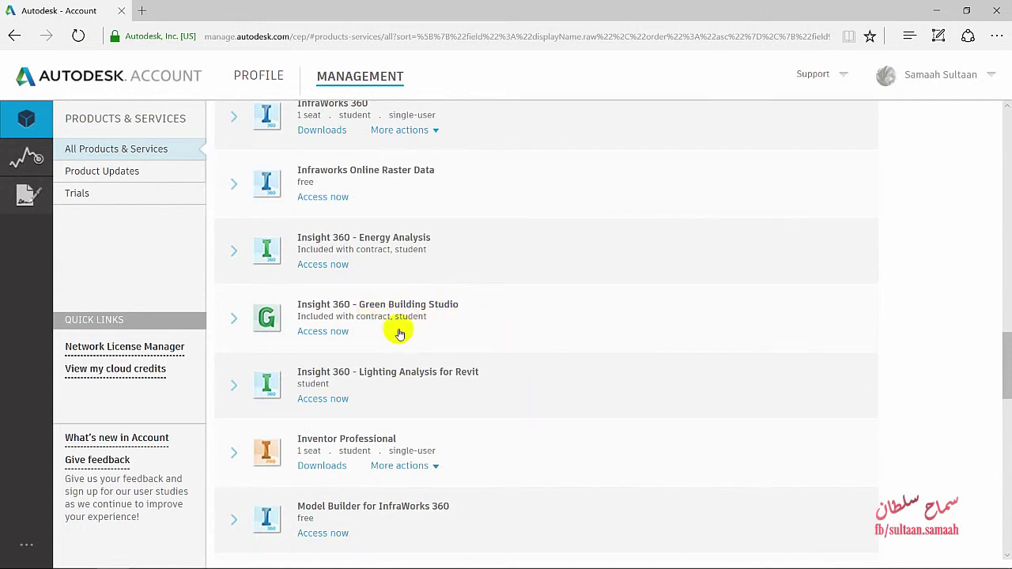
left_click(323, 335)
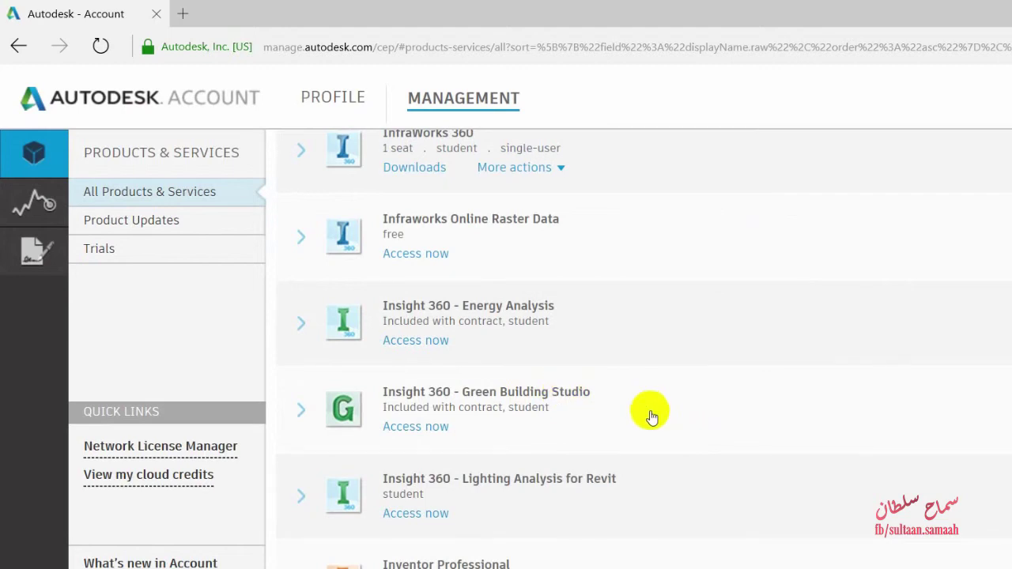
left_click(416, 432)
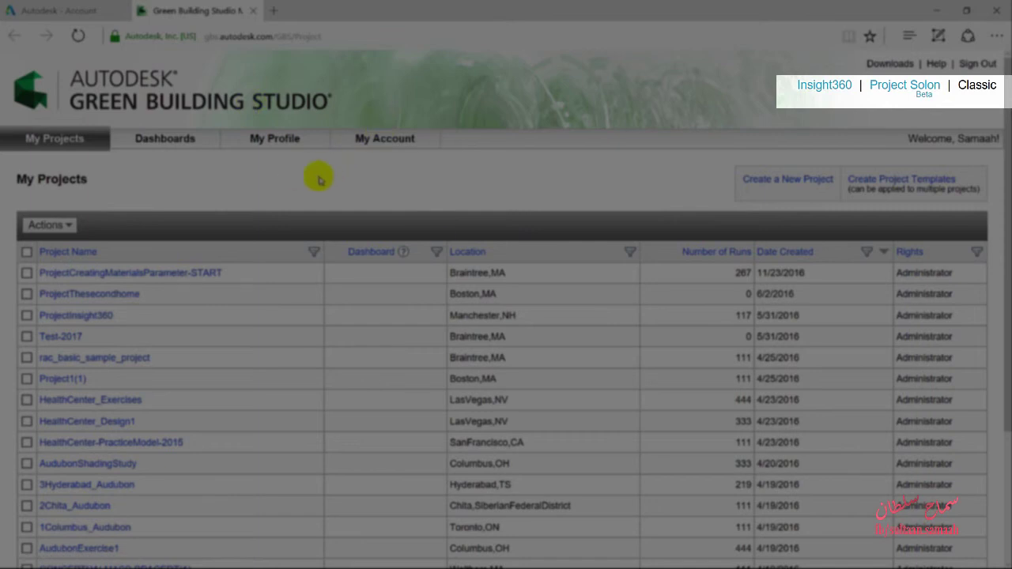
scroll(409, 301, "down", 3)
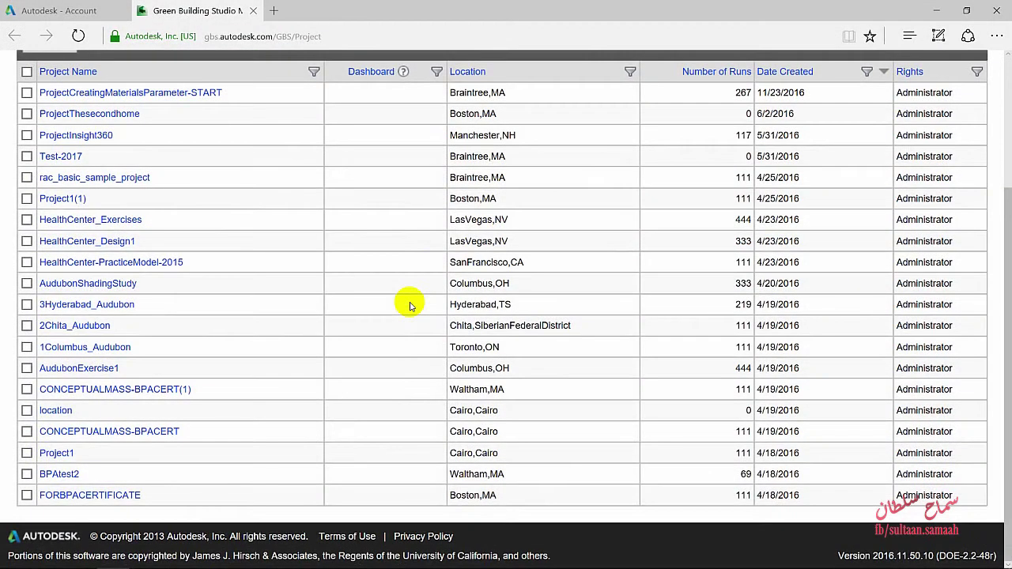
scroll(409, 306, "up", 3)
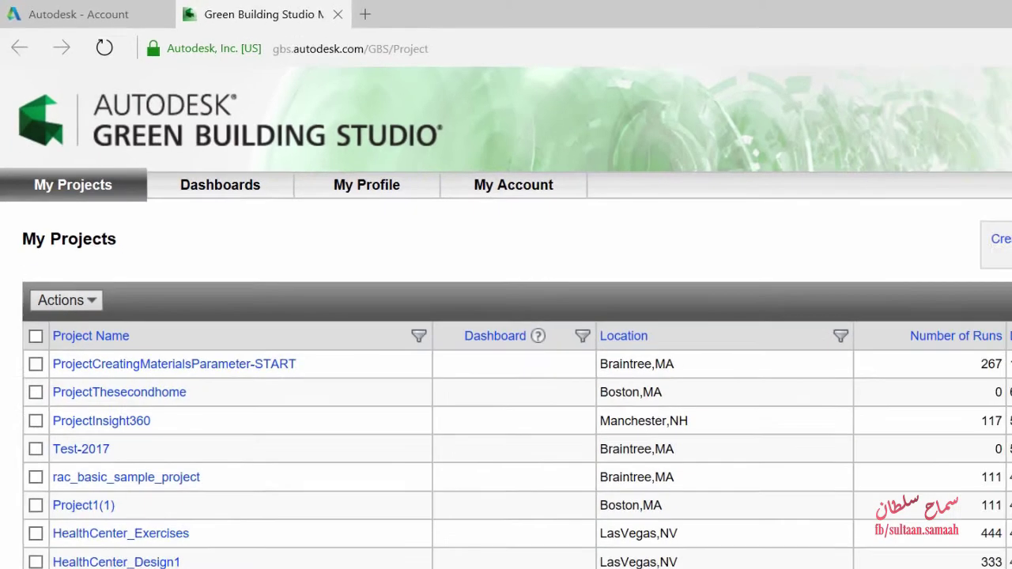
- Open the Project Solon link from Green Building Studio in a new tab
right_click(966, 102)
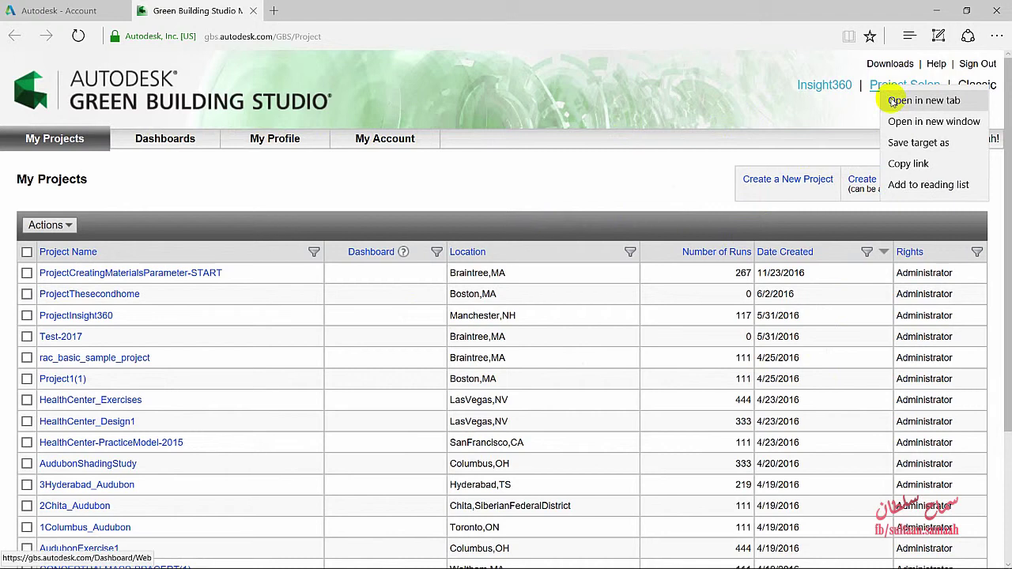
left_click(892, 101)
left_click(892, 101)
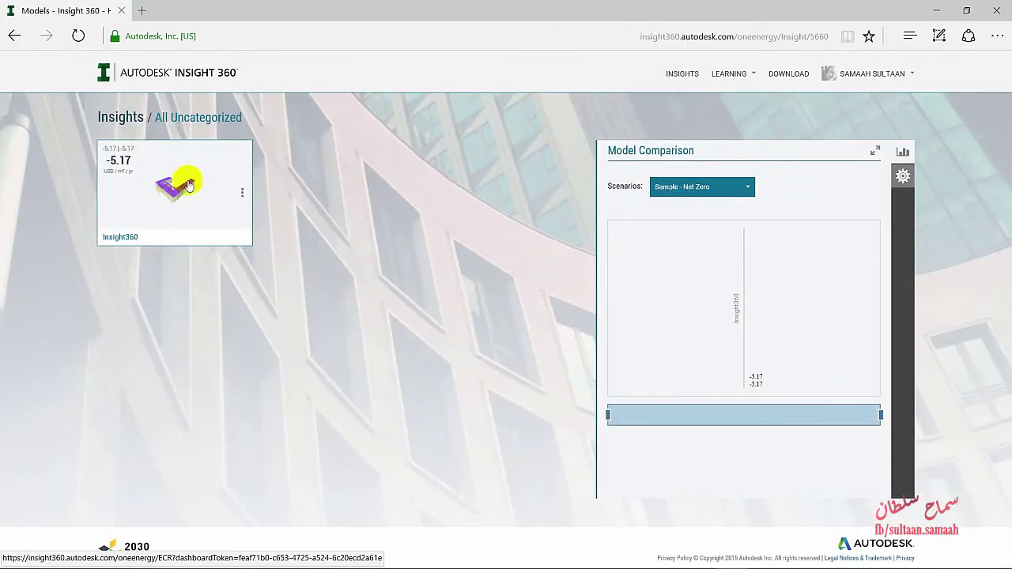
- Open the Insight360 model from All Uncategorized insights and look over its Building Form view and the tiles beneath it
left_click(187, 194)
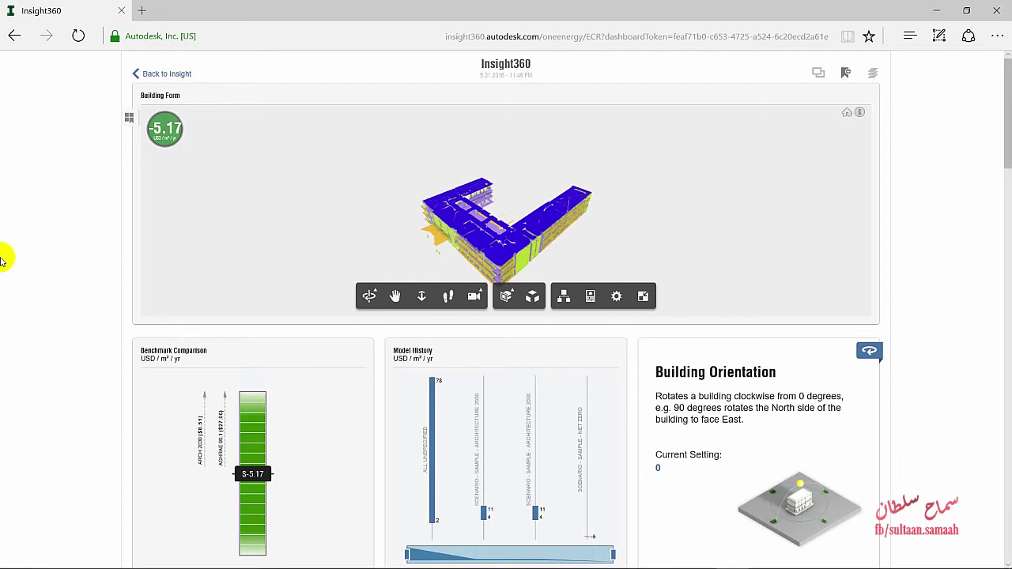
scroll(43, 220, "down", 1)
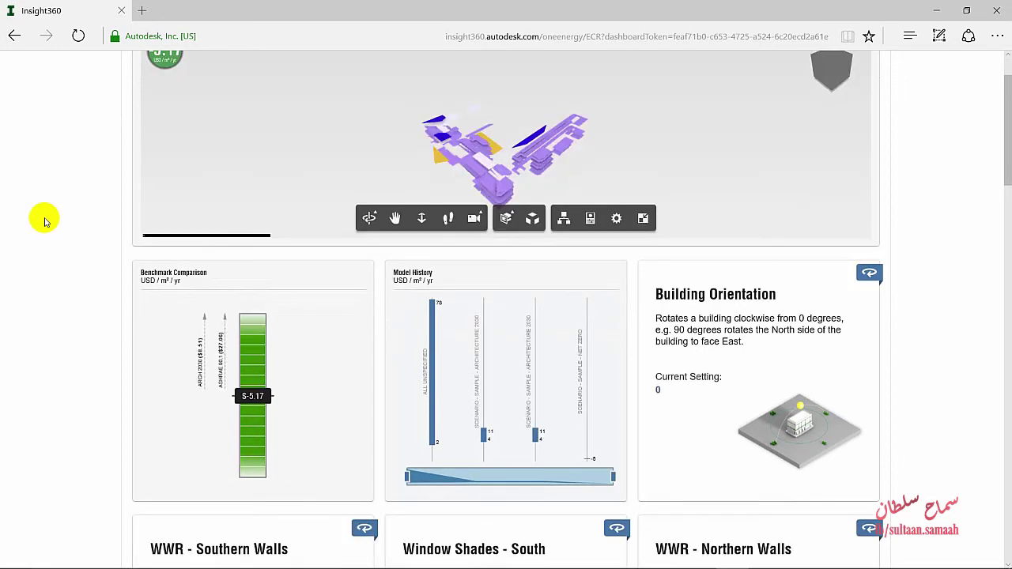
scroll(43, 219, "down", 1)
scroll(42, 220, "up", 1)
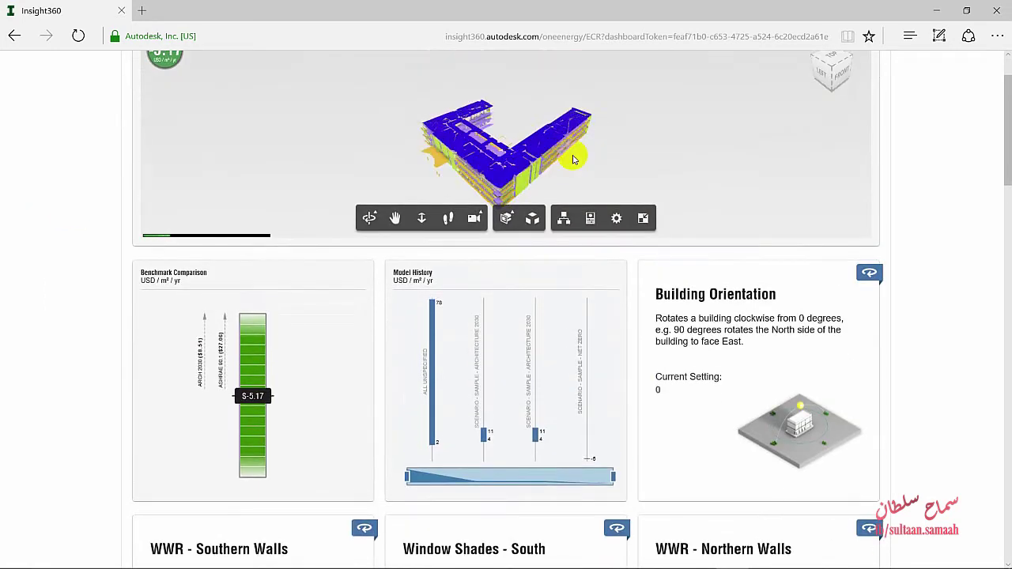
scroll(55, 221, "down", 2)
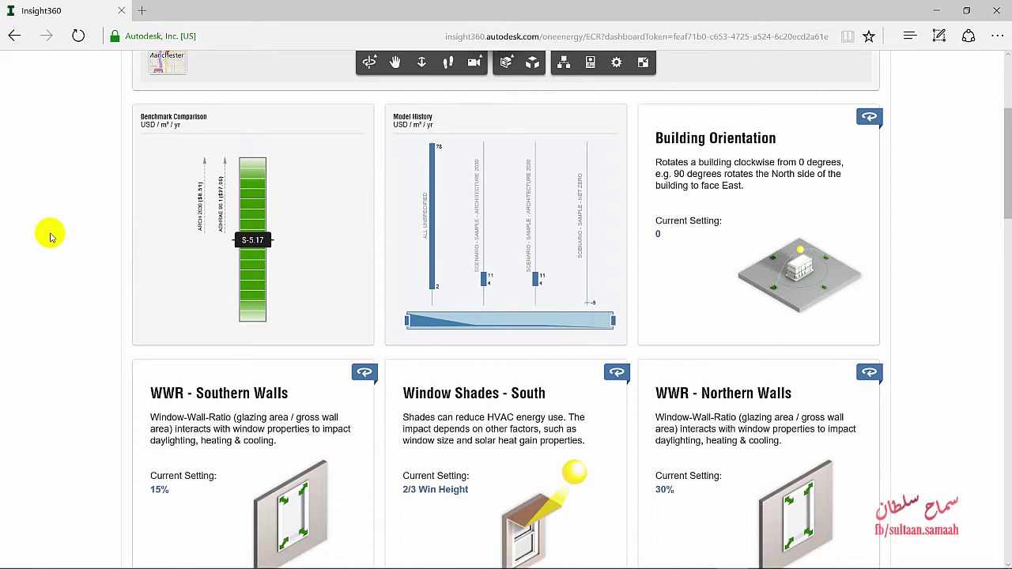
scroll(51, 234, "down", 2)
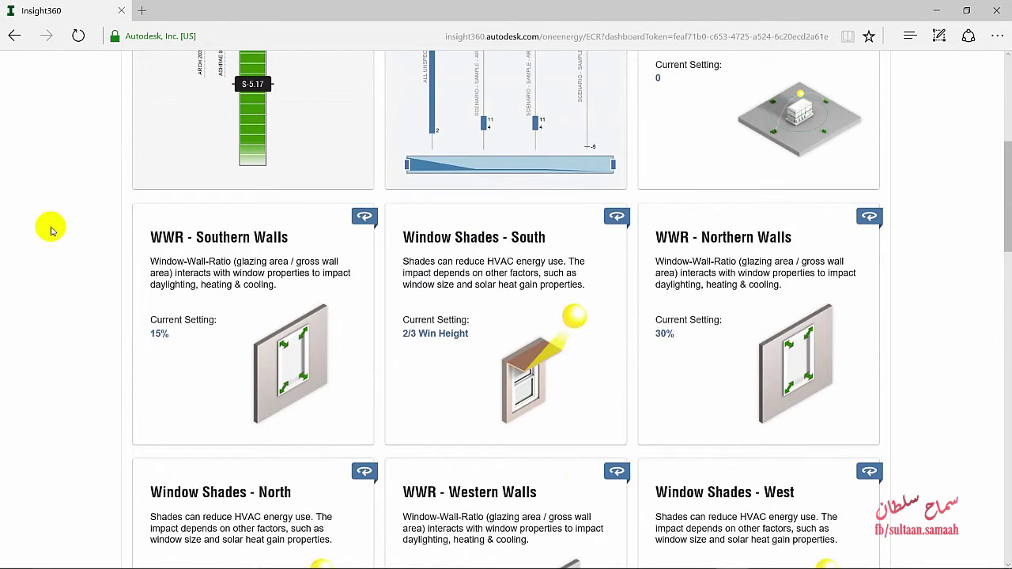
scroll(51, 229, "up", 2)
- Examine the Benchmark Comparison and Model History charts and the Building Orientation tile
left_click(257, 236)
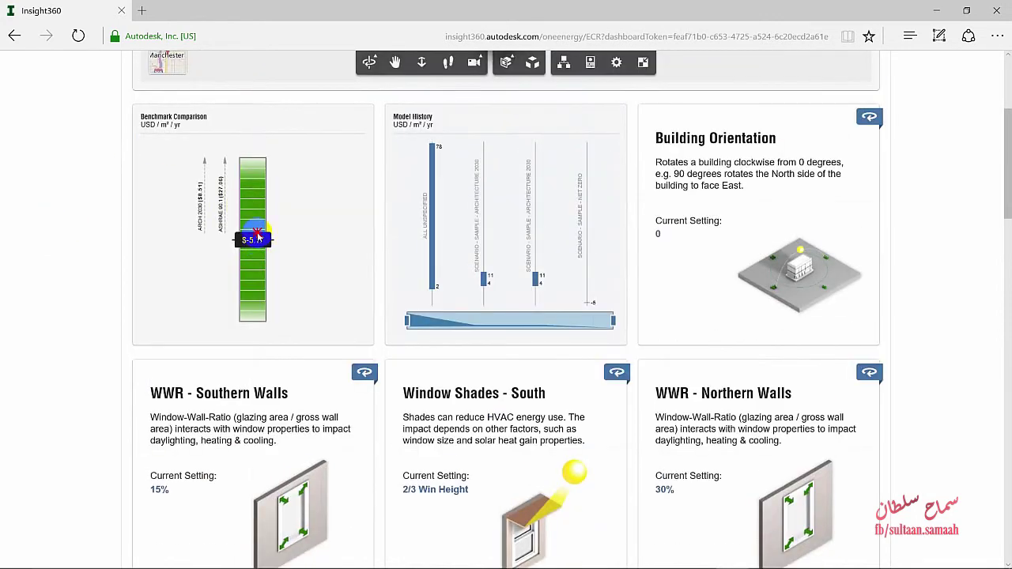
left_click(235, 234)
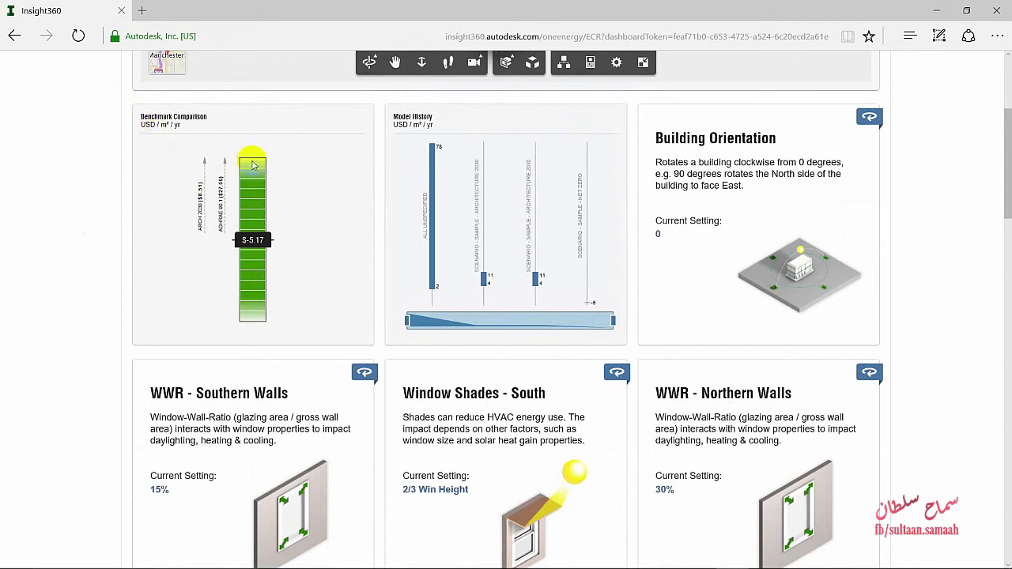
mouse_move(436, 225)
mouse_move(469, 239)
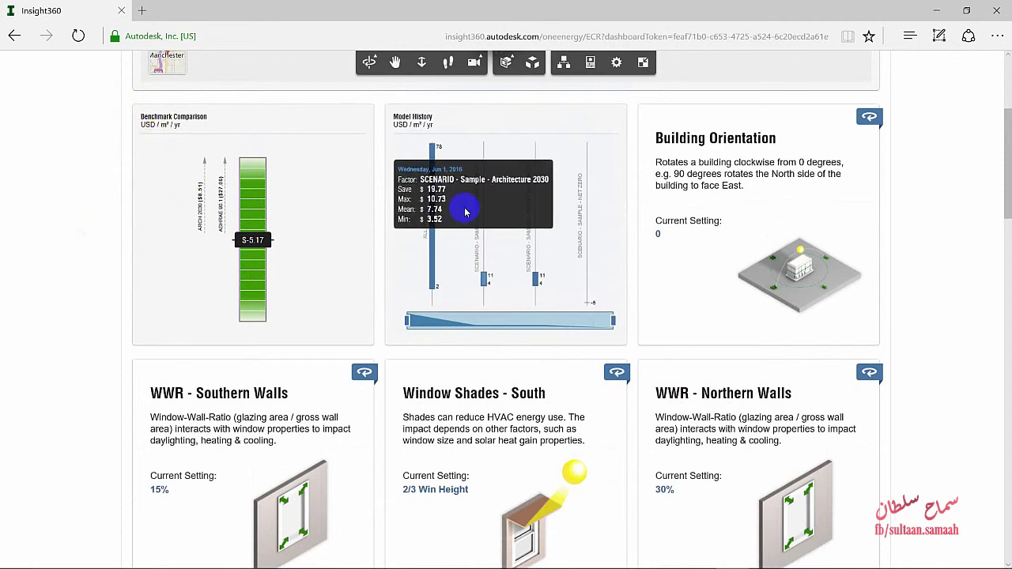
mouse_move(457, 270)
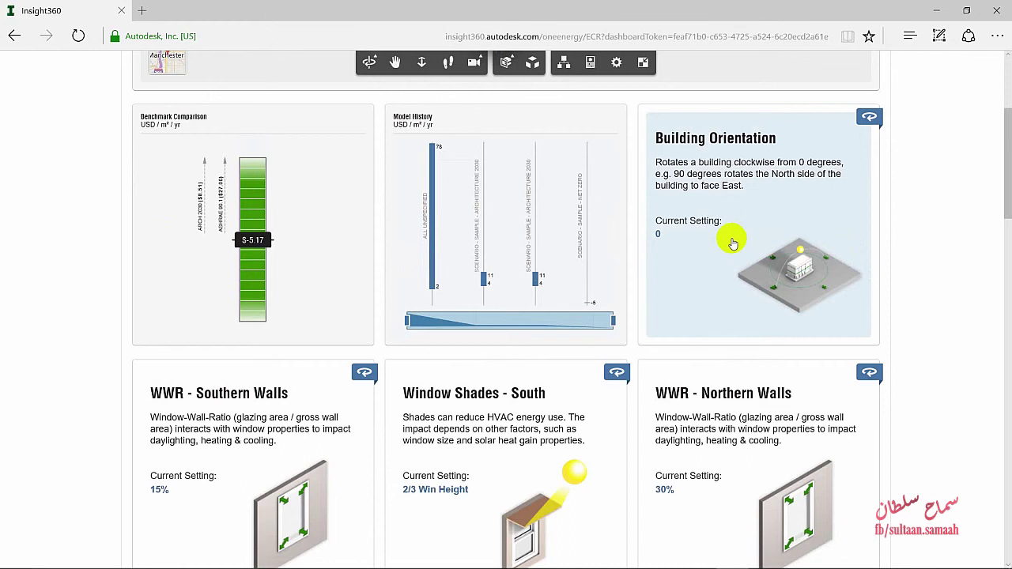
mouse_move(733, 243)
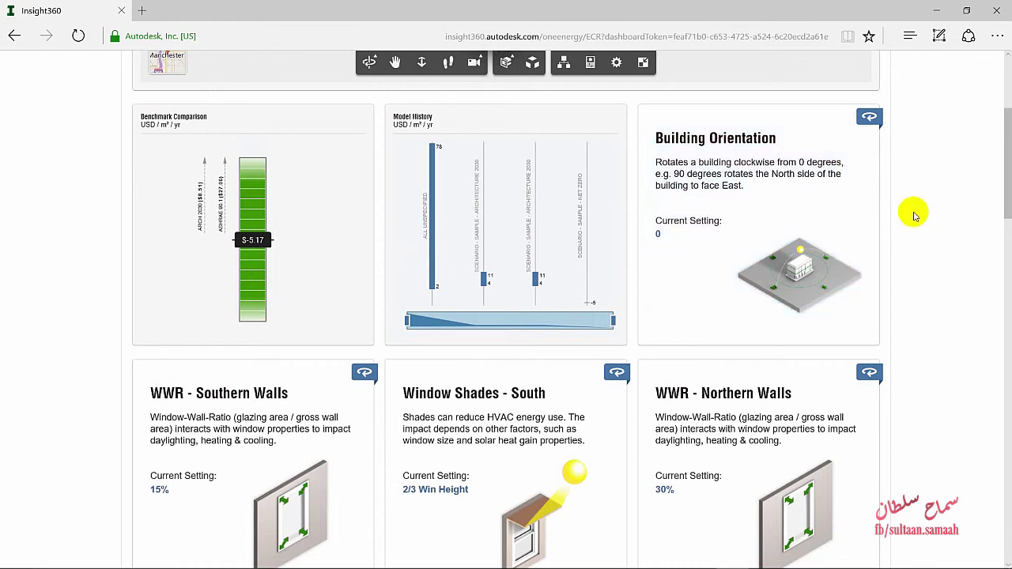
- Review the current settings on the window-wall ratio, shade, glass, construction, infiltration, lighting and plug load tiles
scroll(914, 215, "down", 4)
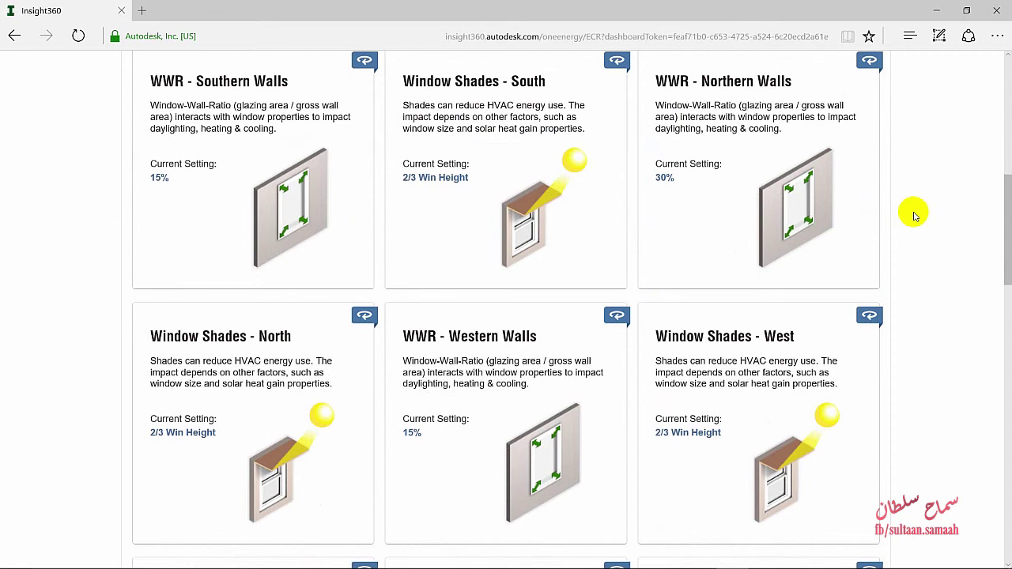
scroll(915, 215, "down", 2)
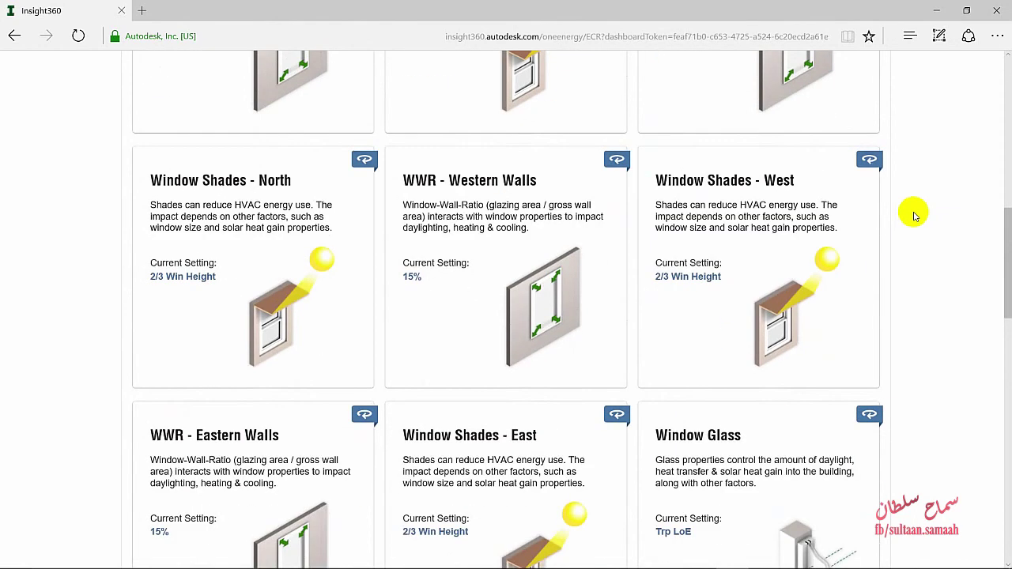
scroll(915, 215, "down", 3)
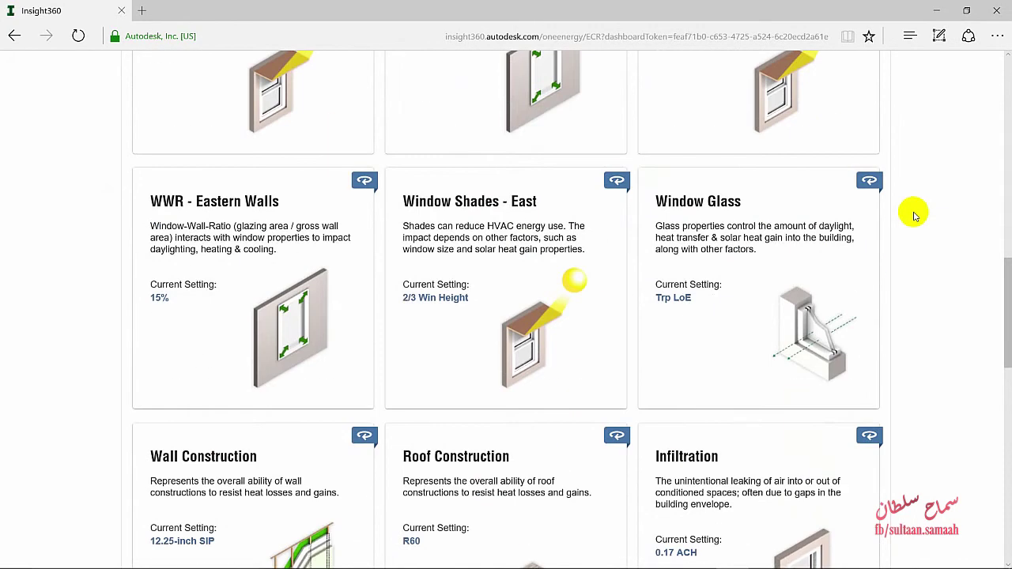
scroll(915, 215, "down", 2)
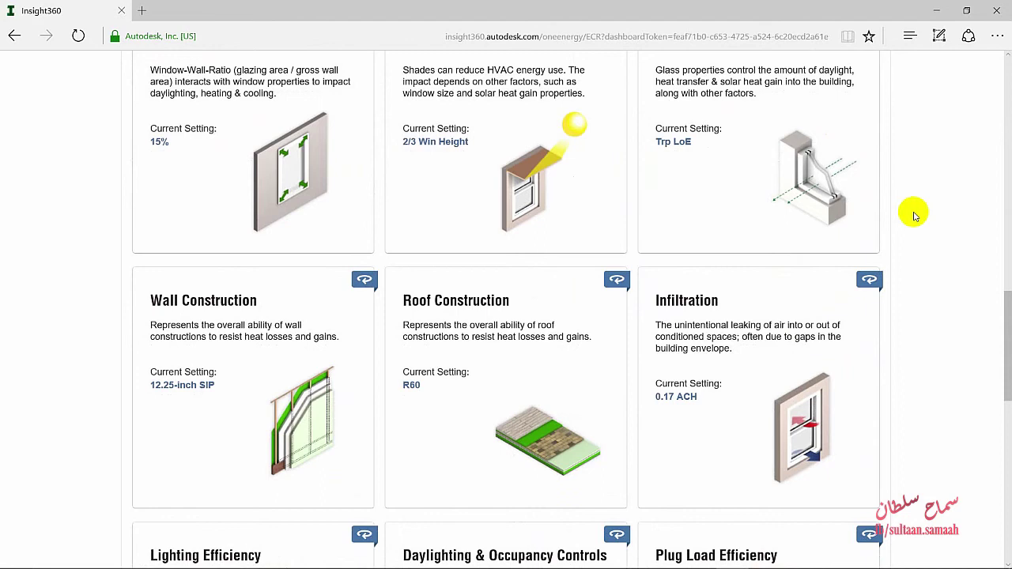
scroll(914, 215, "down", 2)
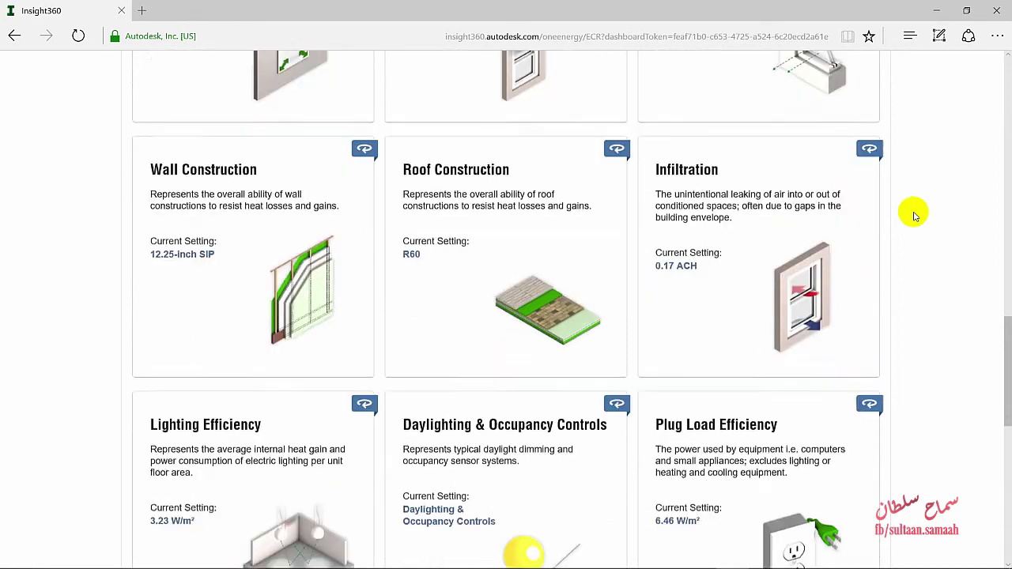